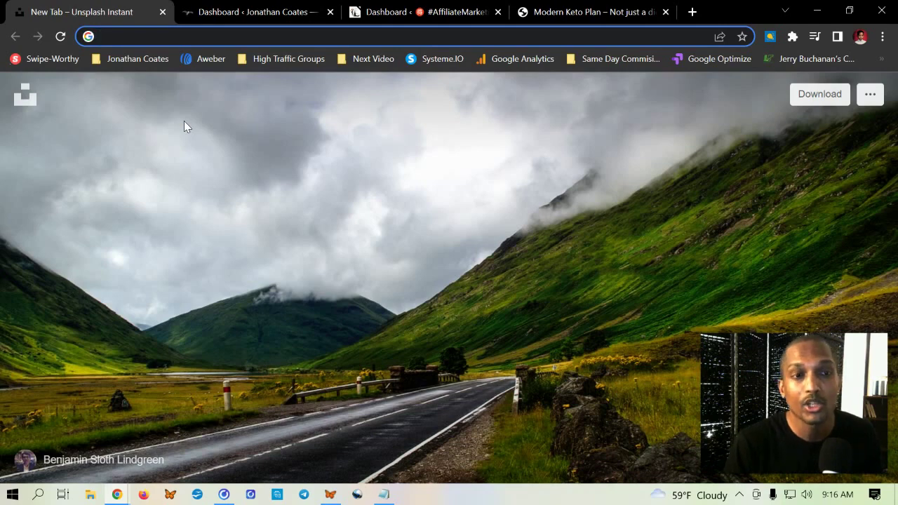
- From the WordPress Dashboard, open the OptimizePress overview and browse its OptimizeBuilder, OptimizeFunnels and other plugin cards
left_click(267, 8)
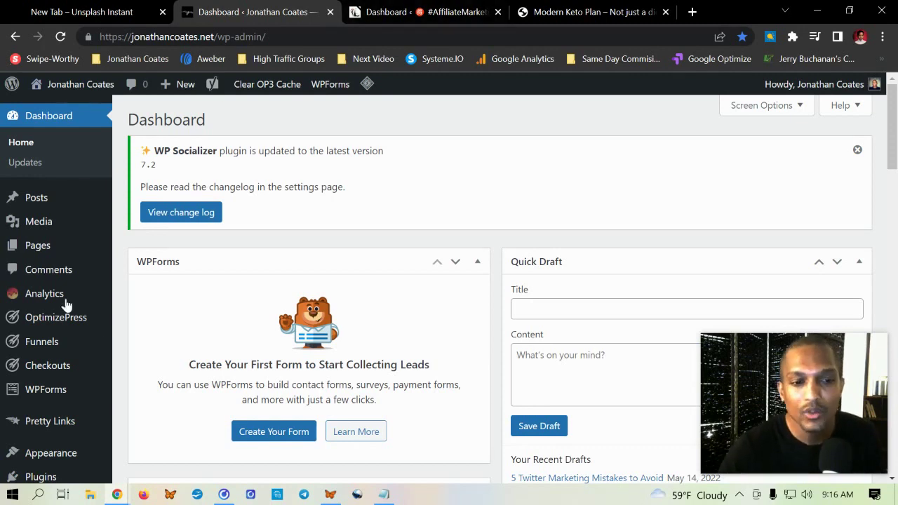
mouse_move(55, 317)
left_click(140, 267)
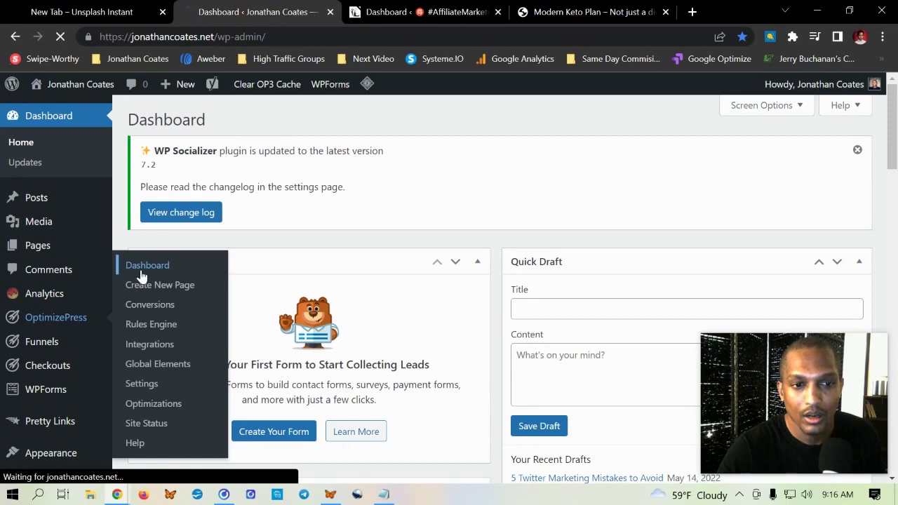
scroll(270, 265, "down", 2)
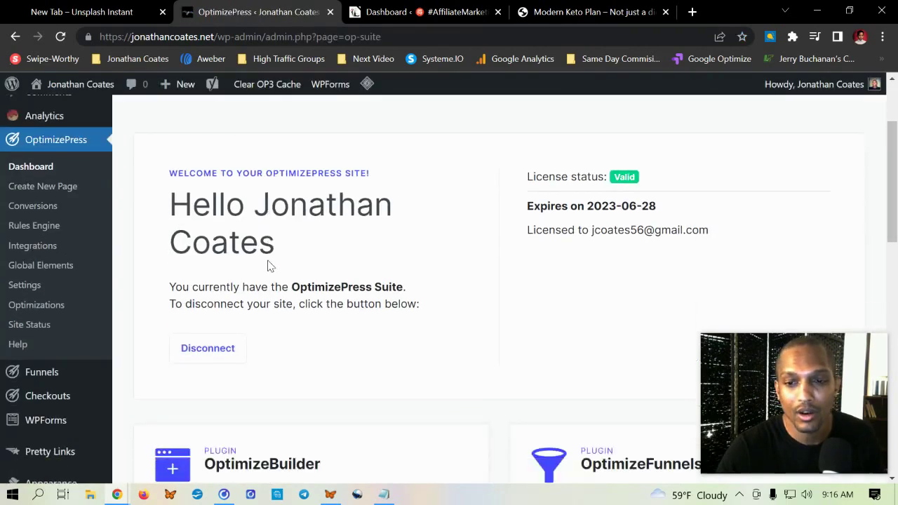
scroll(270, 262, "down", 4)
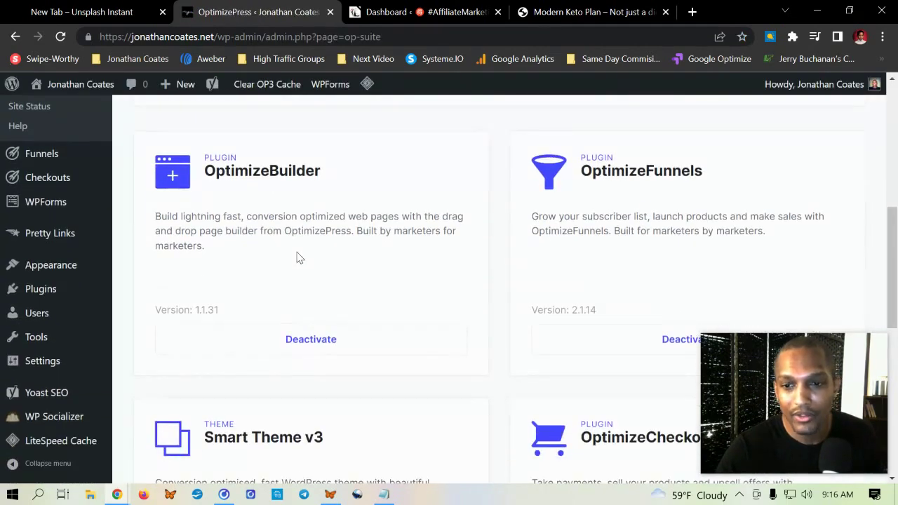
scroll(329, 265, "down", 2)
scroll(329, 265, "down", 3)
scroll(330, 264, "down", 3)
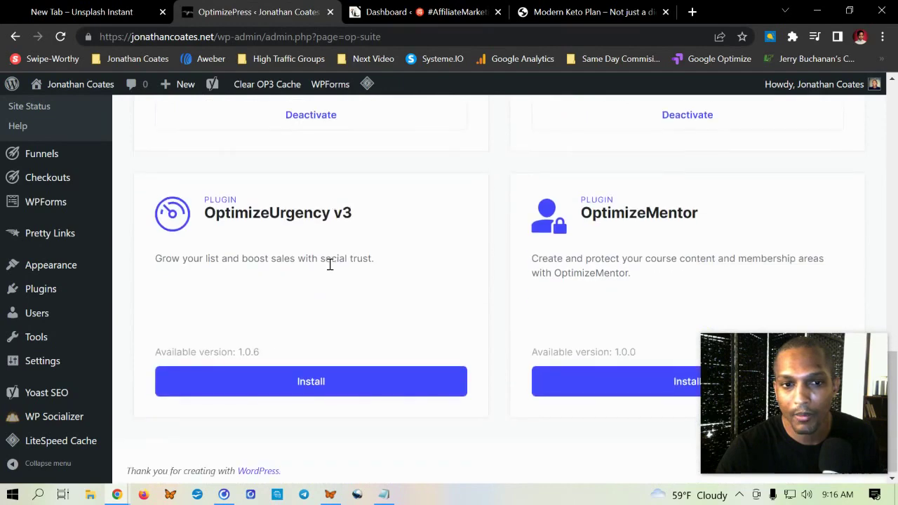
scroll(329, 264, "up", 3)
scroll(329, 265, "down", 3)
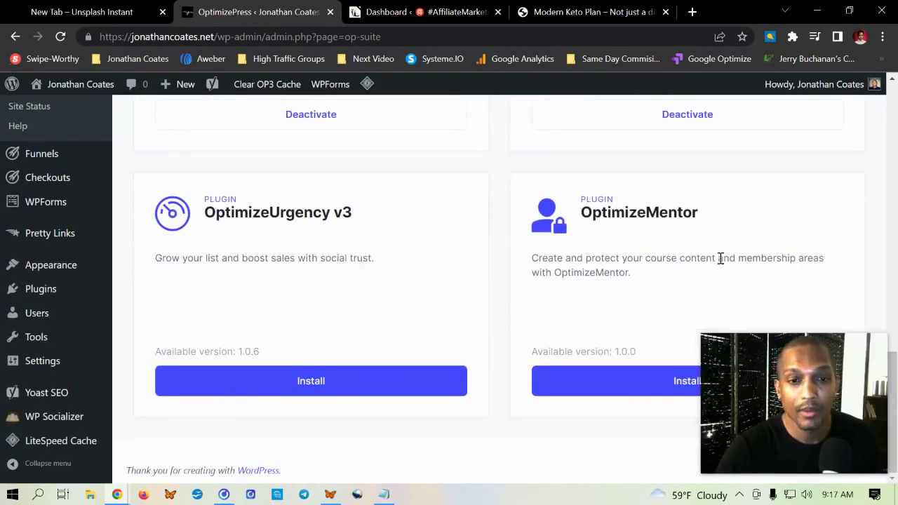
scroll(330, 258, "up", 5)
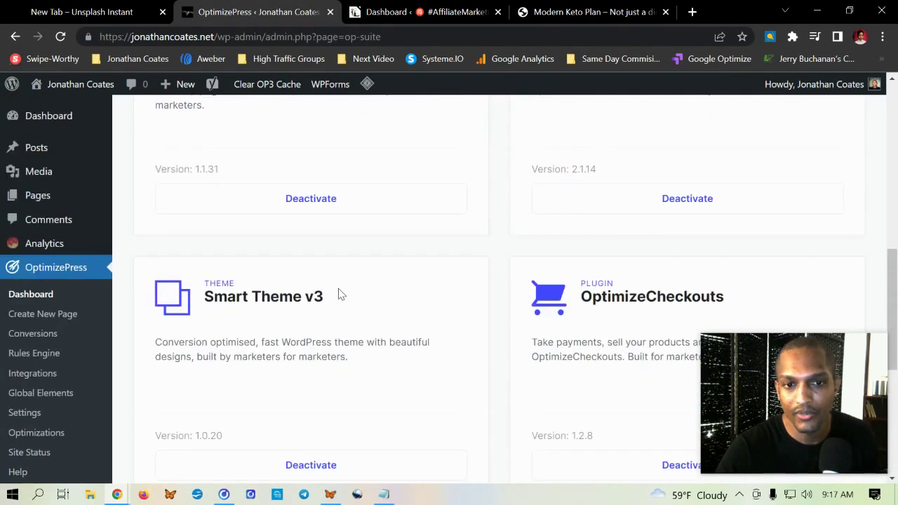
scroll(341, 295, "up", 4)
scroll(597, 239, "down", 1)
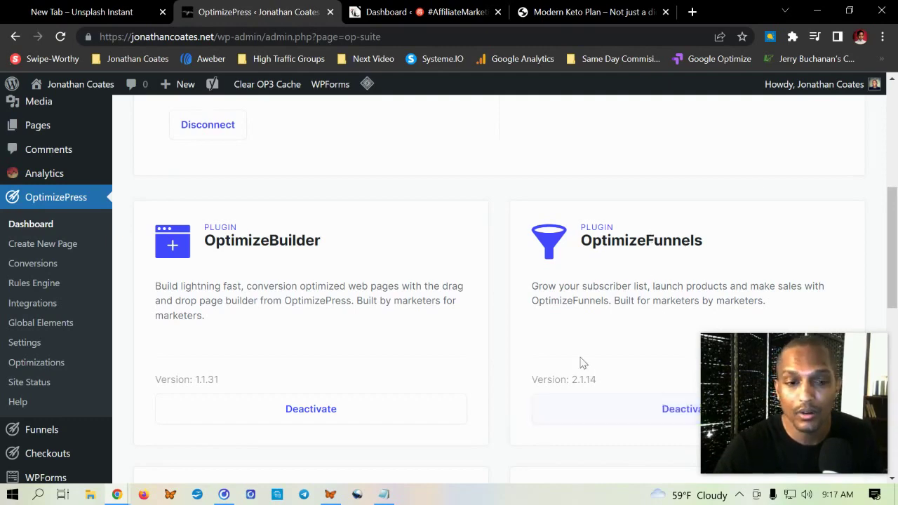
scroll(21, 281, "up", 2)
scroll(42, 302, "down", 4)
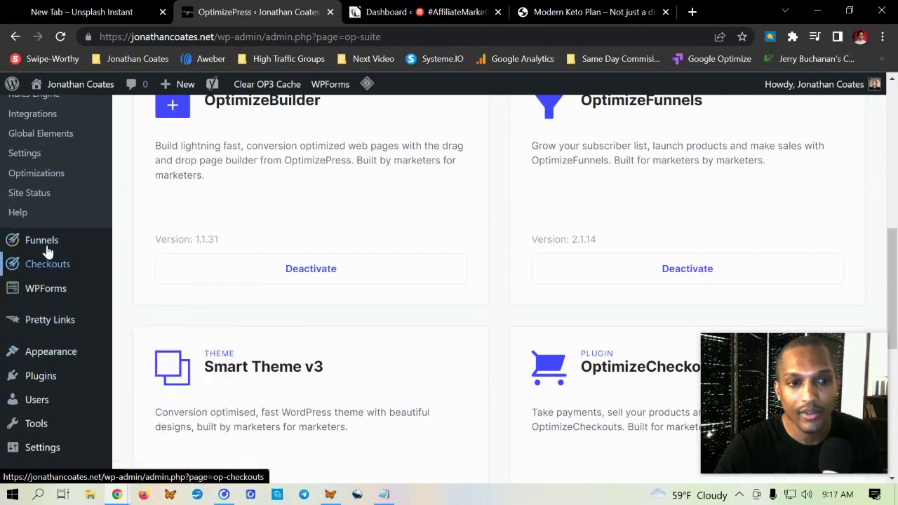
- Start a first funnel from the Funnel Dashboard and browse the funnel type cards
left_click(133, 242)
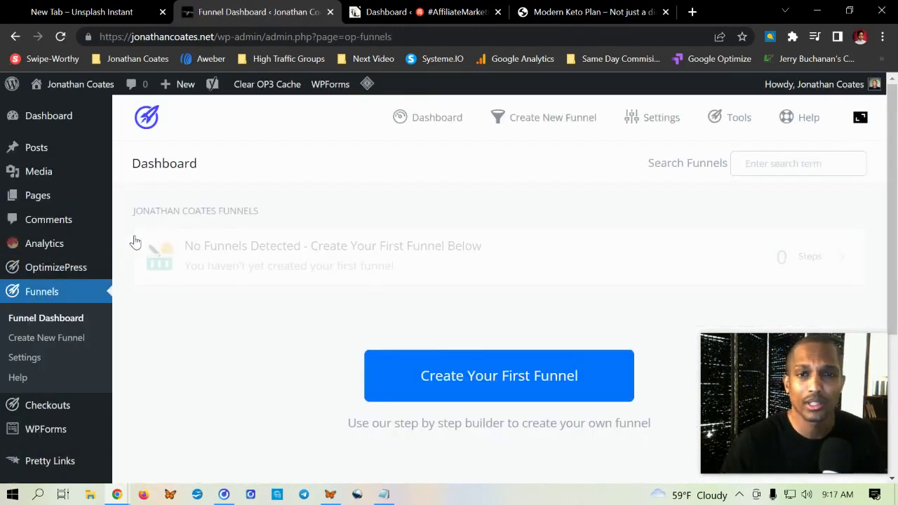
left_click(463, 380)
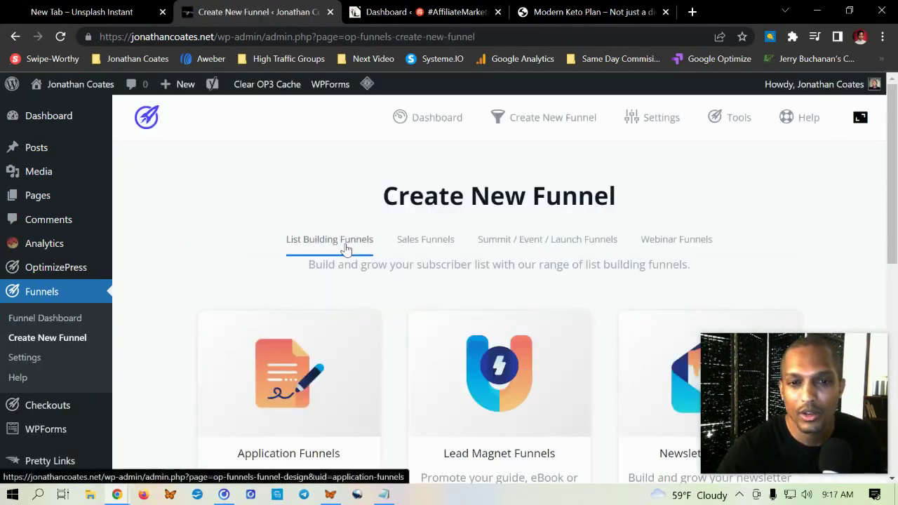
scroll(330, 309, "down", 1)
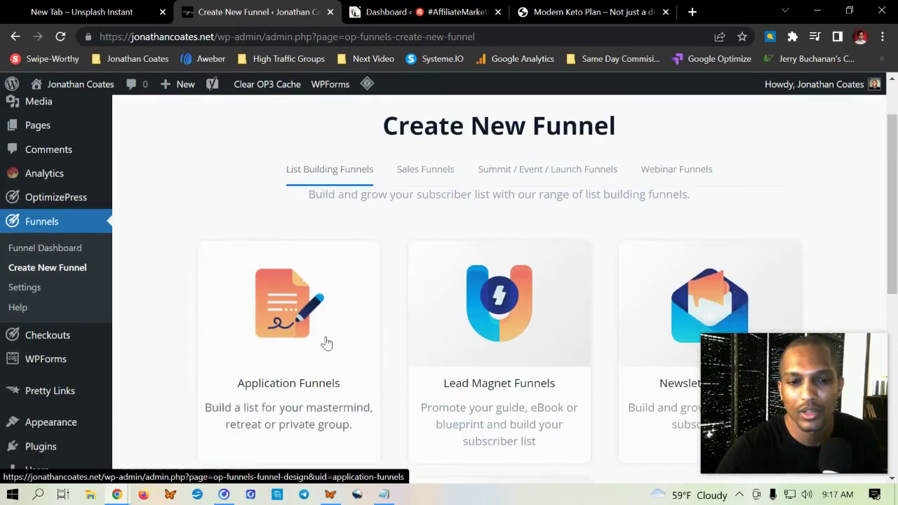
scroll(555, 269, "down", 2)
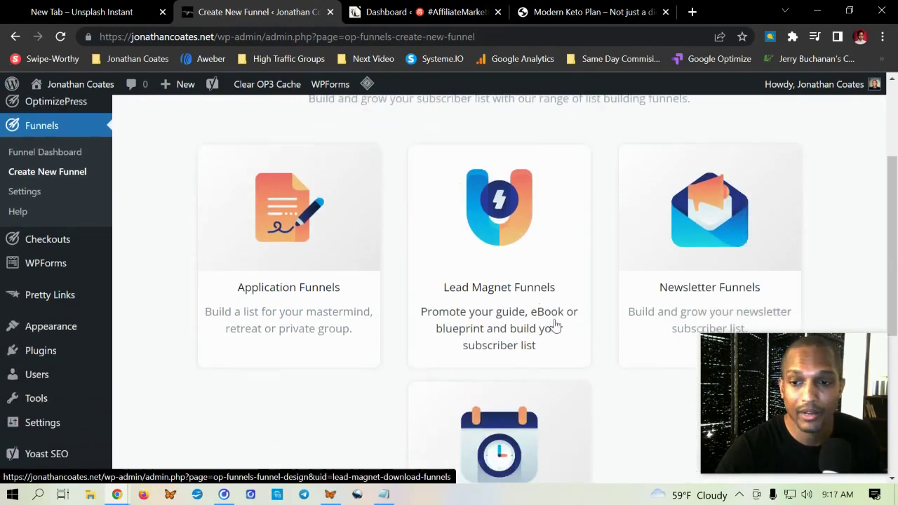
scroll(572, 357, "down", 1)
scroll(571, 357, "up", 1)
scroll(525, 339, "up", 2)
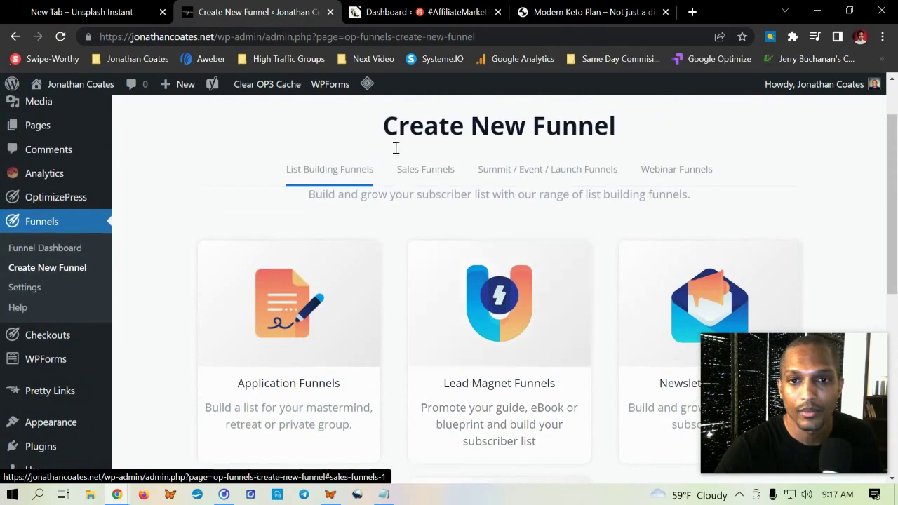
- Browse the Sales Funnels types, then switch to the Summit / Event / Launch category
left_click(426, 169)
scroll(315, 267, "down", 1)
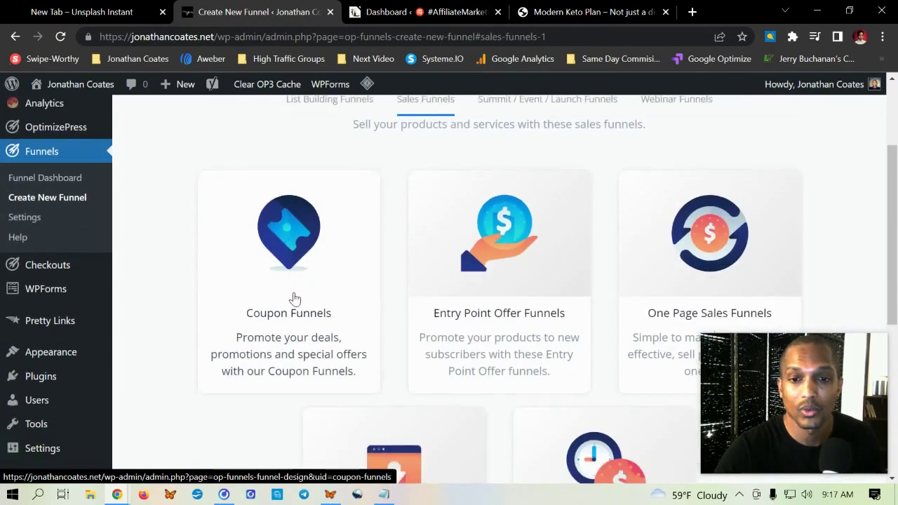
scroll(554, 295, "down", 1)
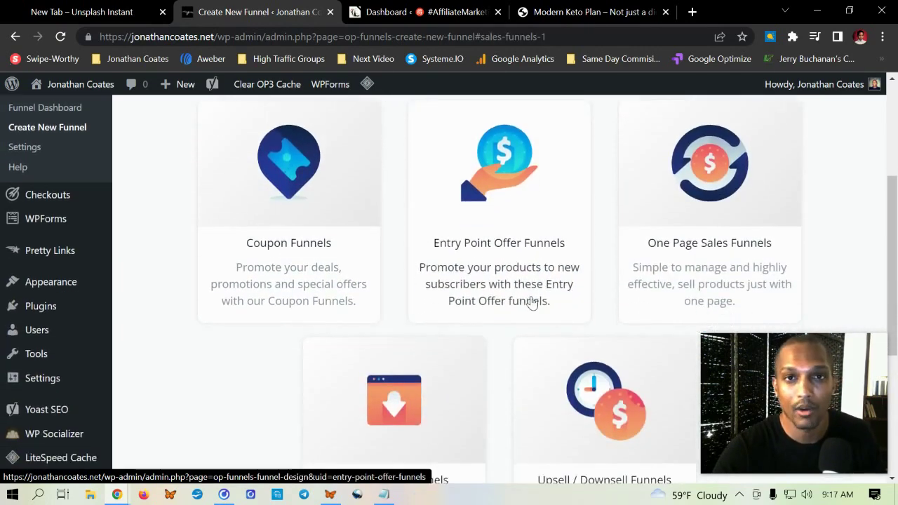
scroll(322, 273, "down", 2)
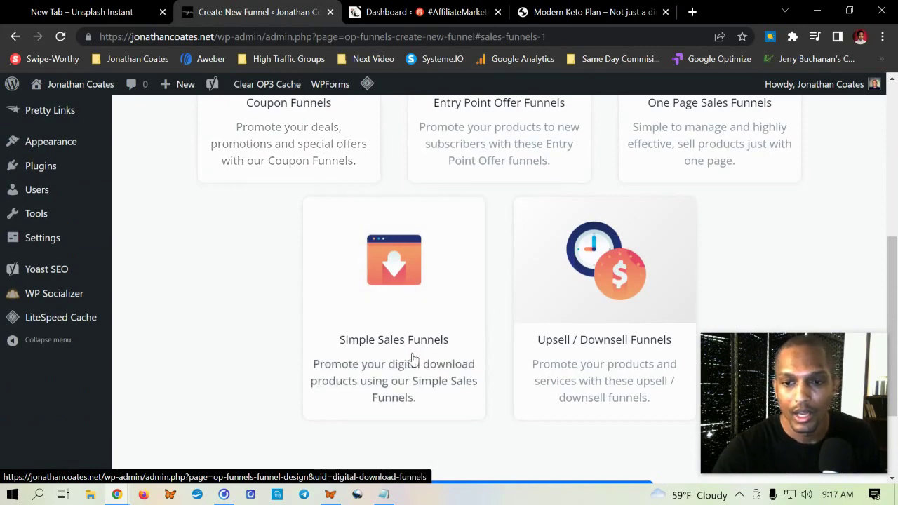
scroll(508, 232, "up", 4)
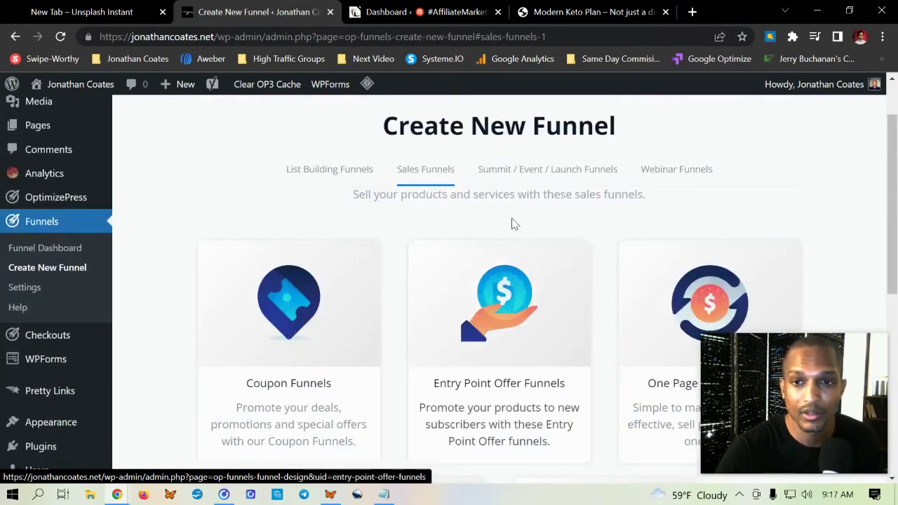
scroll(512, 220, "up", 1)
left_click(523, 243)
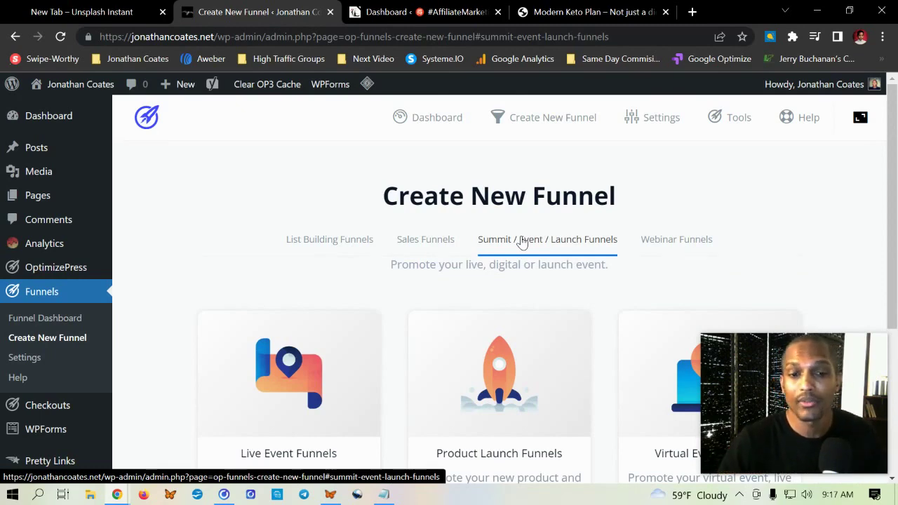
- Browse the Summit / Event / Launch funnel types, such as Live Event and Product Launch
scroll(522, 242, "down", 3)
scroll(704, 251, "up", 1)
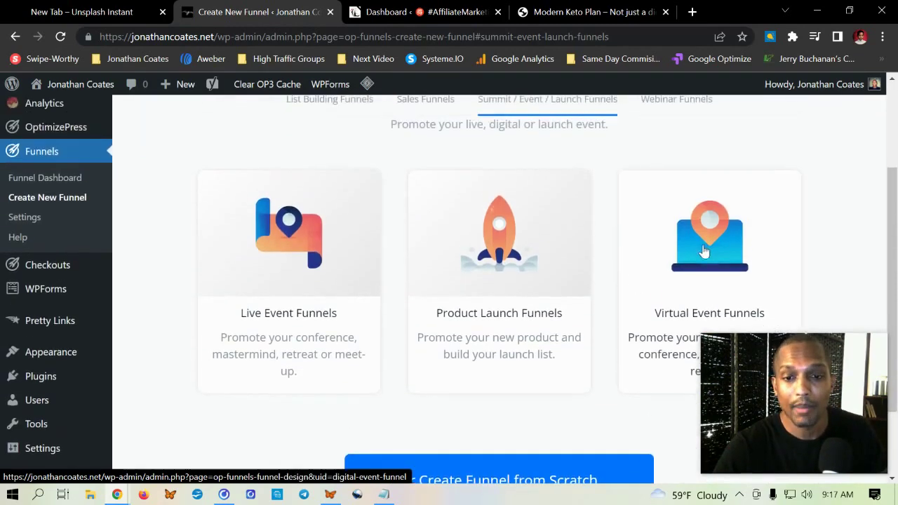
scroll(704, 251, "down", 2)
scroll(483, 373, "up", 3)
scroll(567, 315, "down", 1)
scroll(553, 323, "down", 3)
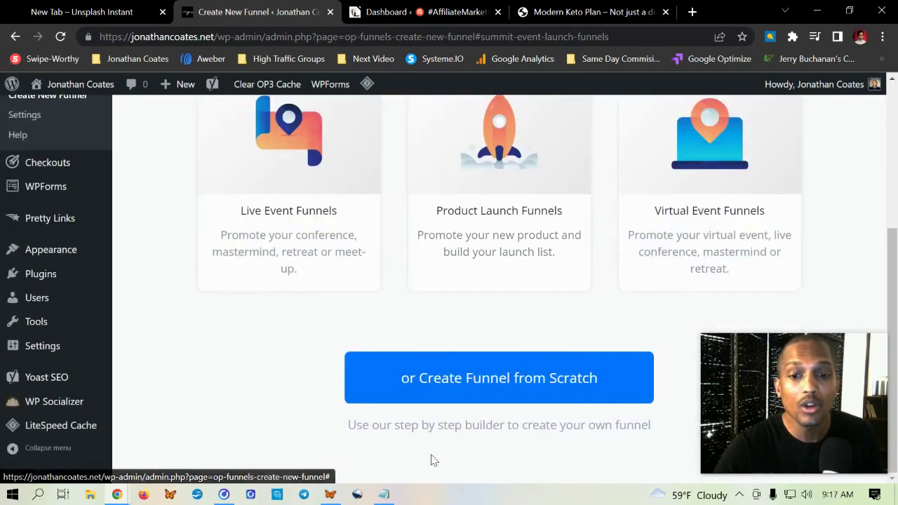
scroll(750, 279, "up", 3)
- Review the Webinar funnel types, then pick Lead Magnet from List Building Funnels
left_click(678, 205)
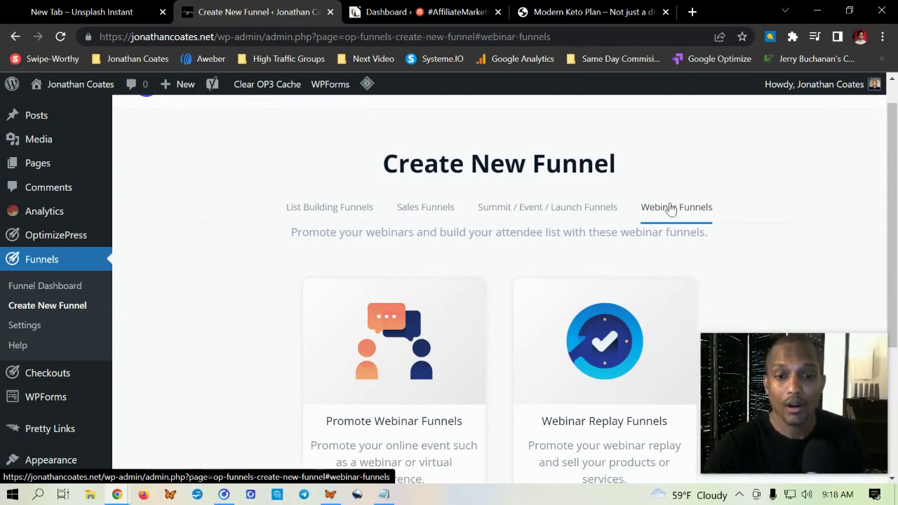
scroll(565, 310, "down", 1)
scroll(565, 311, "down", 2)
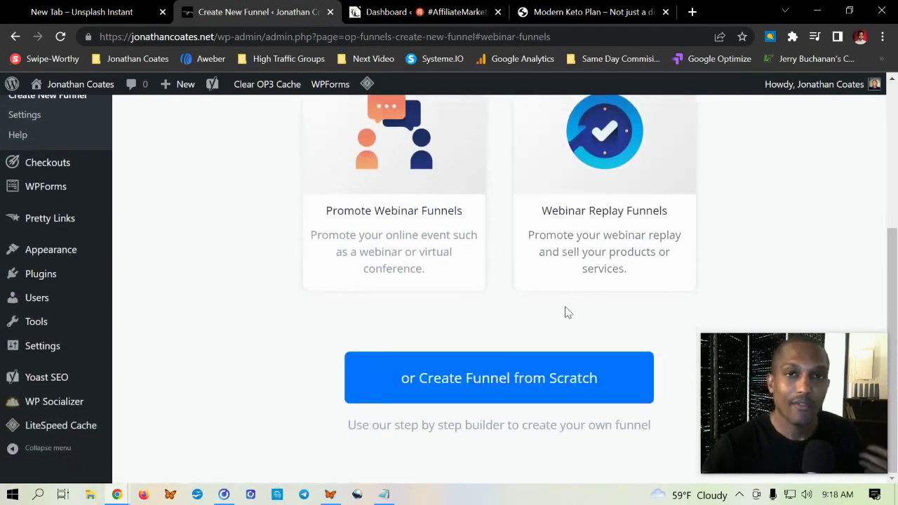
scroll(561, 310, "up", 3)
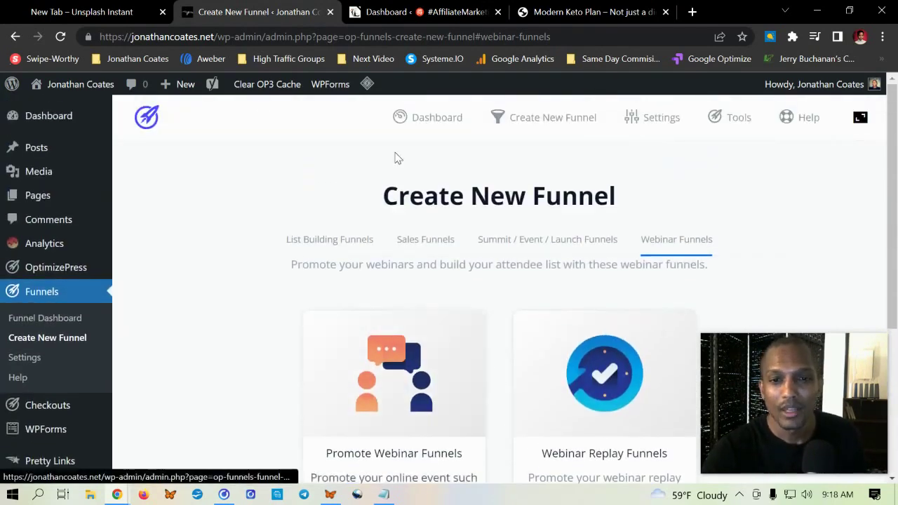
left_click(334, 242)
scroll(335, 243, "down", 2)
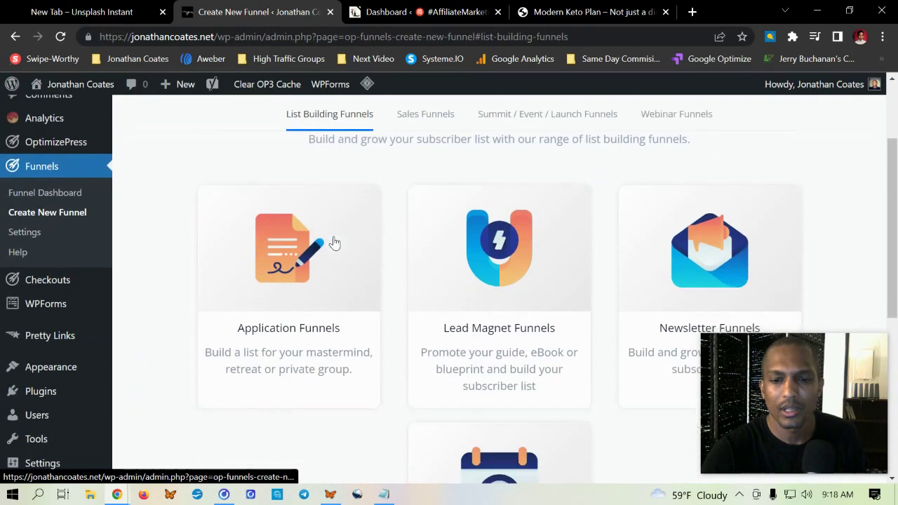
left_click(511, 263)
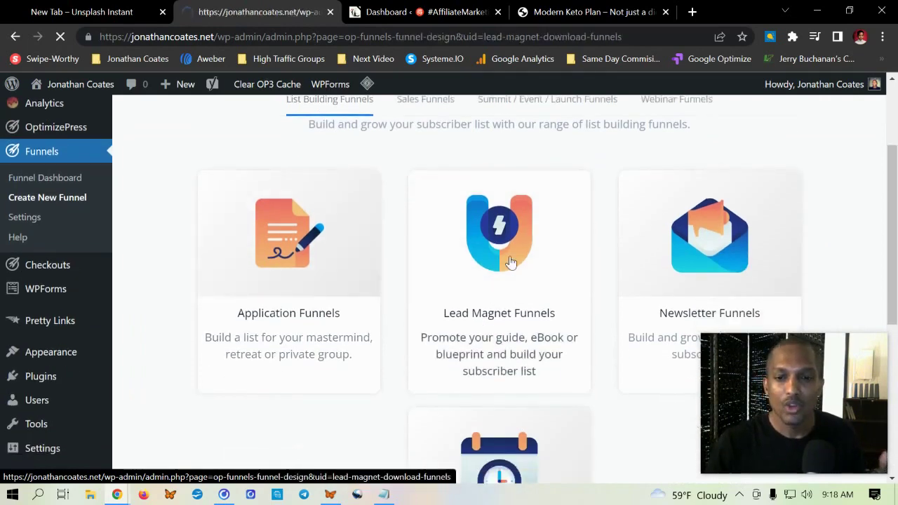
- Scroll through the Lead Magnet funnel designs and select the Subscriber design
scroll(498, 268, "down", 2)
scroll(496, 272, "down", 1)
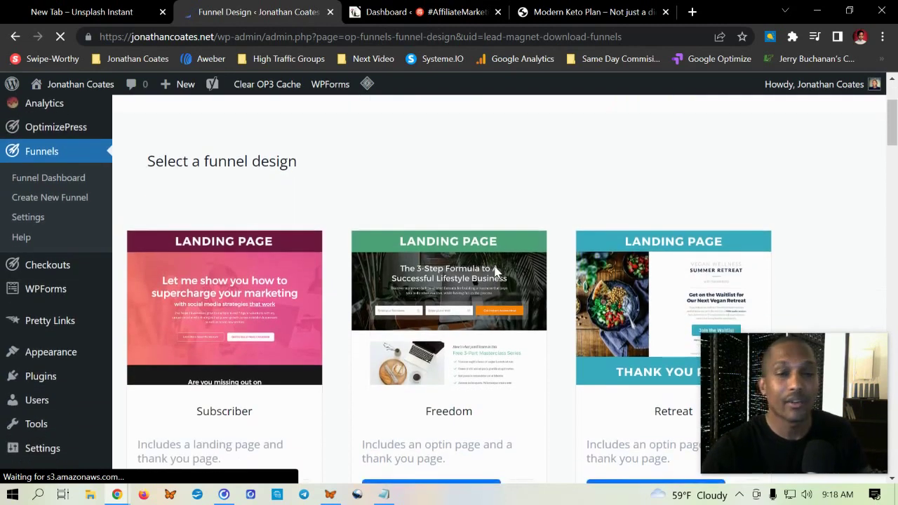
scroll(496, 271, "down", 3)
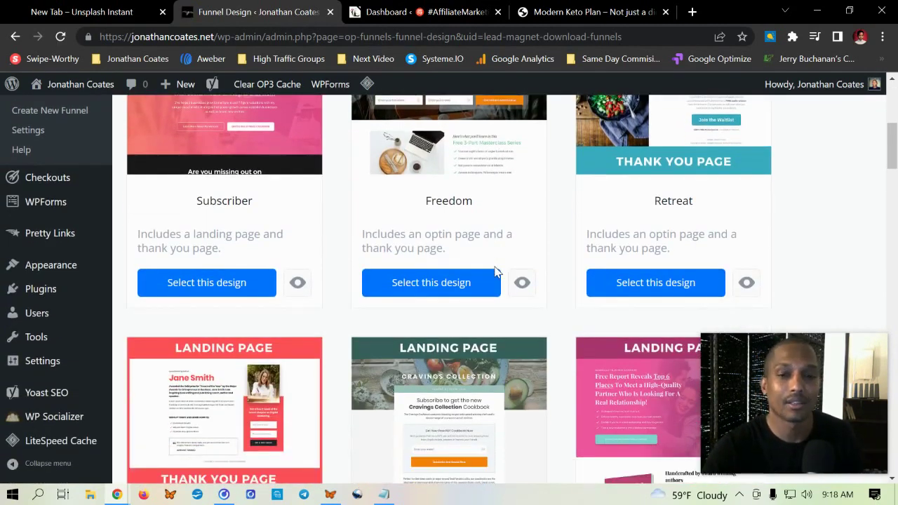
scroll(495, 271, "down", 1)
scroll(495, 271, "down", 1)
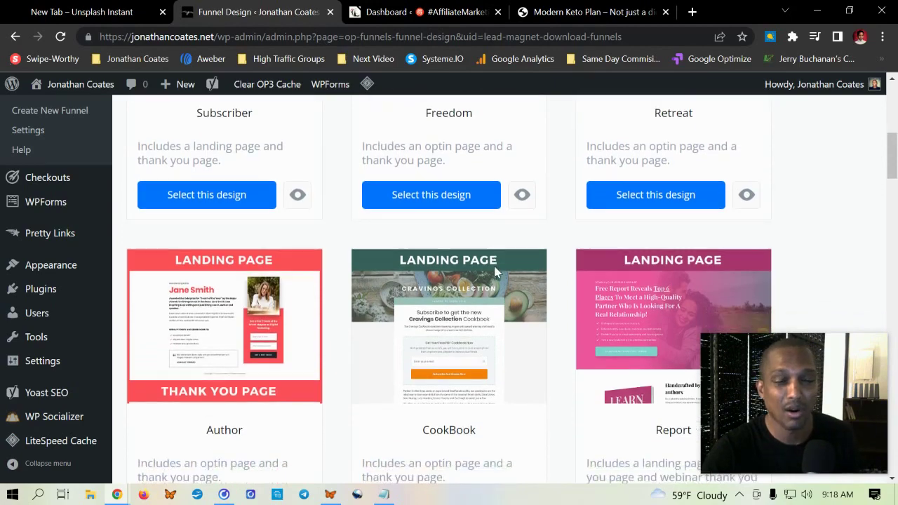
scroll(495, 272, "down", 1)
scroll(494, 274, "down", 1)
scroll(492, 275, "down", 1)
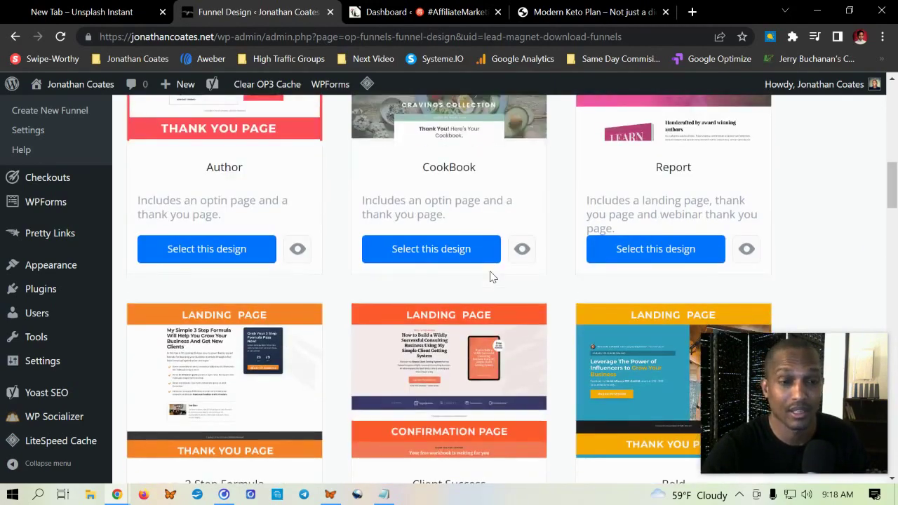
scroll(538, 280, "down", 3)
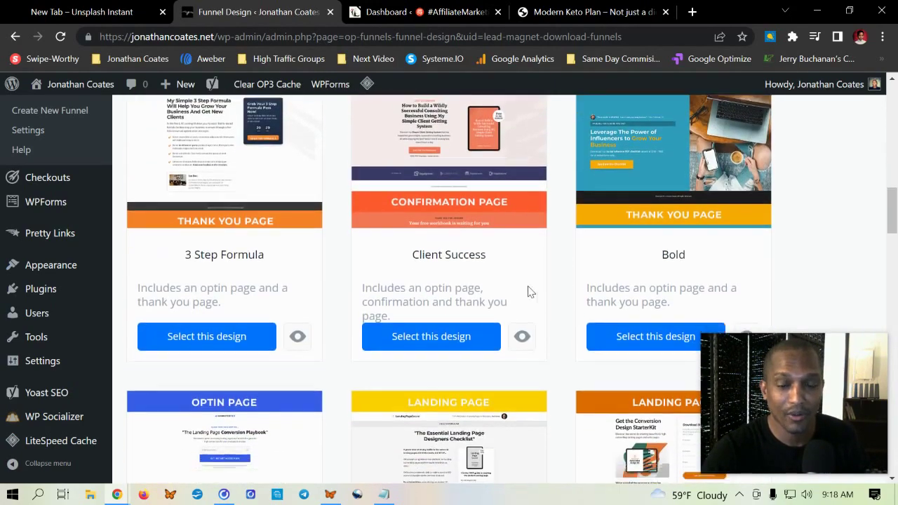
scroll(527, 292, "down", 4)
scroll(346, 300, "down", 1)
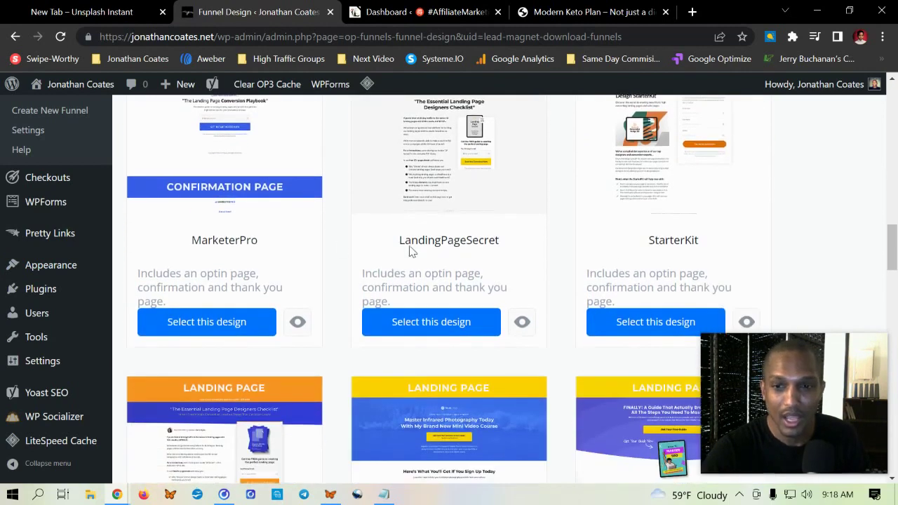
scroll(587, 260, "down", 1)
scroll(527, 320, "down", 2)
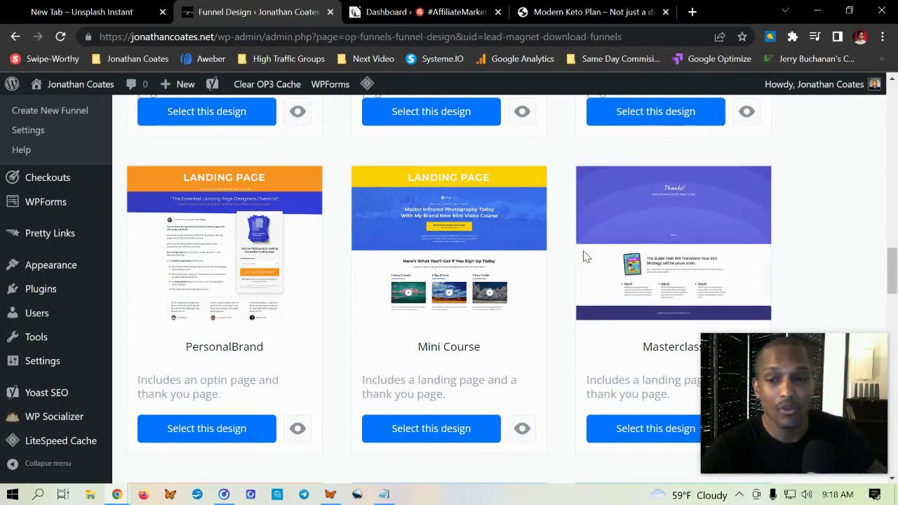
scroll(588, 257, "down", 1)
scroll(587, 257, "down", 1)
scroll(588, 258, "down", 2)
scroll(588, 259, "down", 1)
scroll(513, 342, "up", 3)
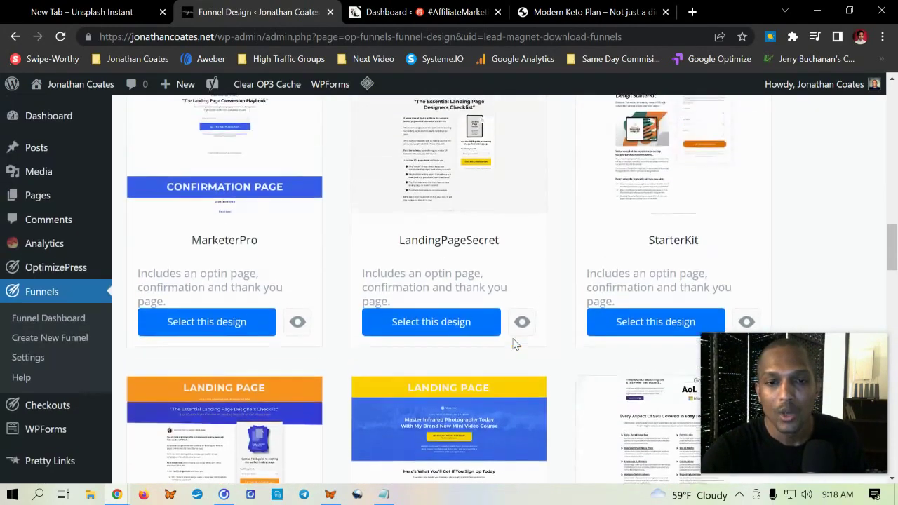
scroll(492, 329, "up", 5)
scroll(463, 316, "up", 5)
scroll(457, 316, "up", 4)
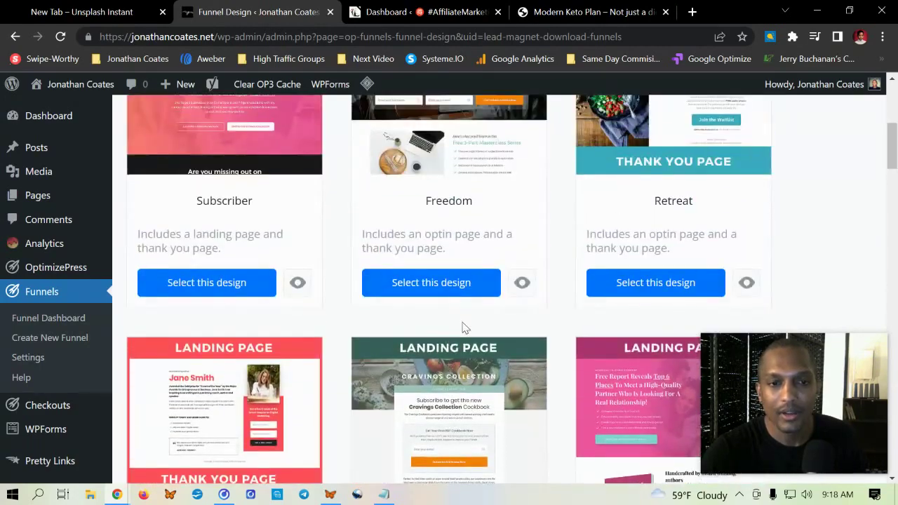
scroll(449, 308, "up", 4)
scroll(379, 302, "down", 2)
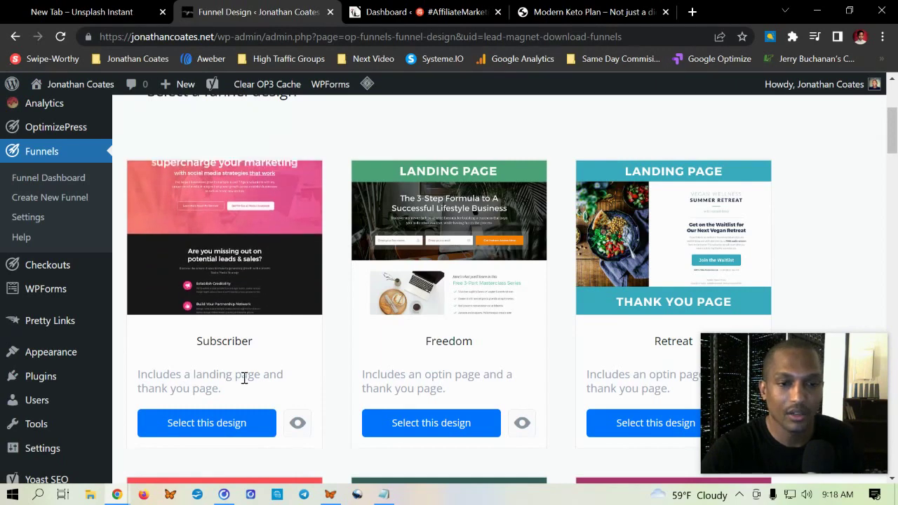
left_click(219, 428)
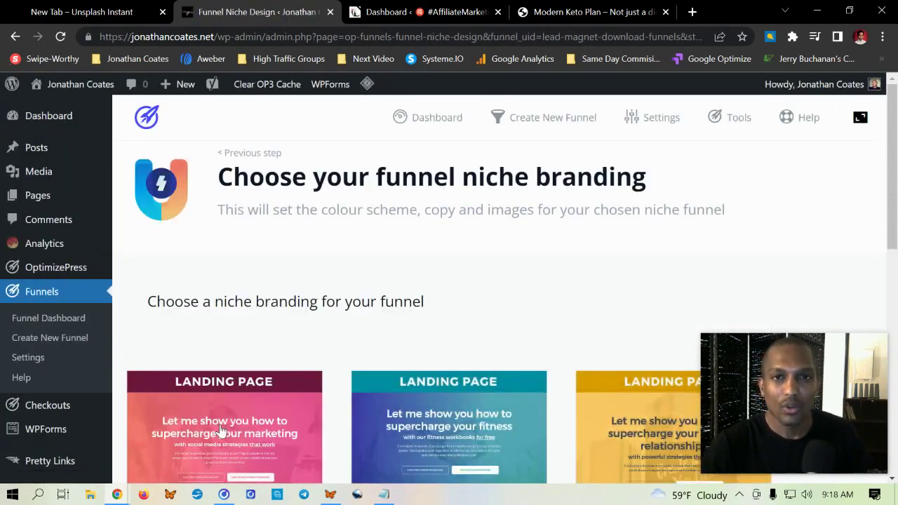
- Scroll down to the Marketing, Wellness and Lifestyle Subscriber branding cards
scroll(403, 234, "down", 2)
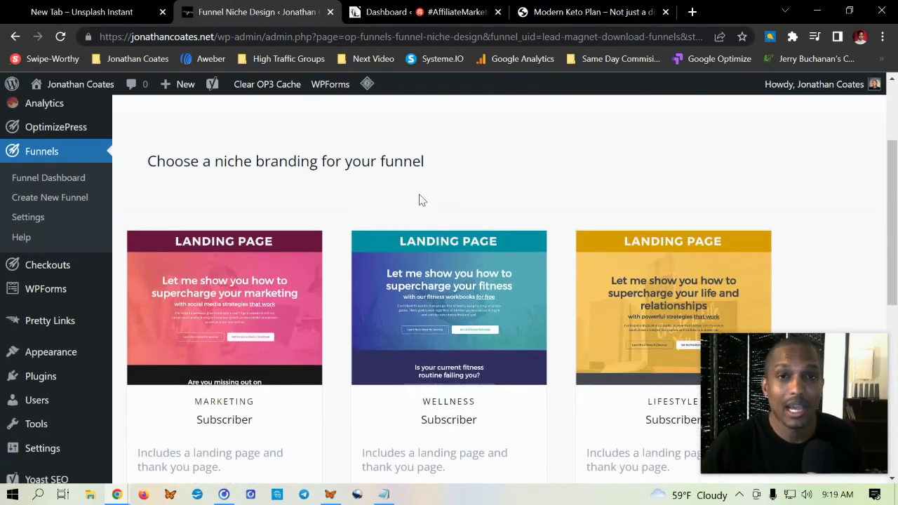
scroll(387, 386, "down", 1)
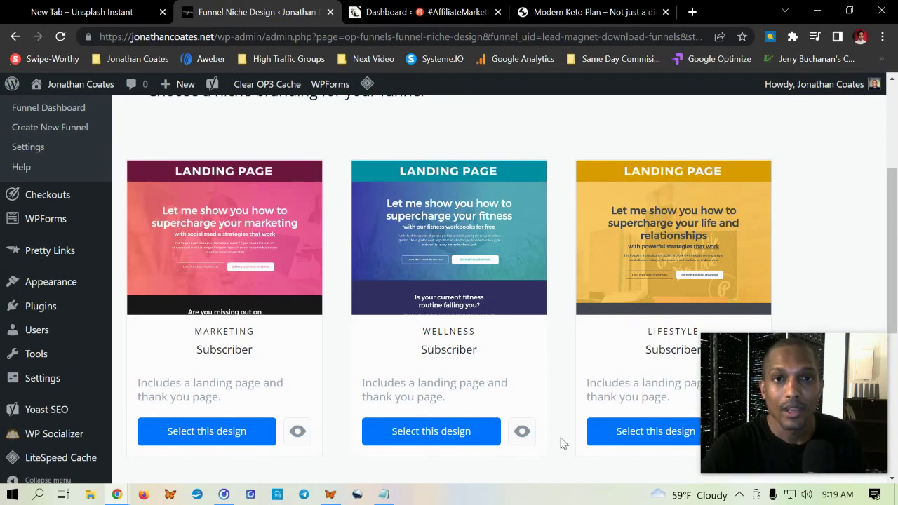
- Check the Affiliate Marketing Samurai site's existing funnels in its Funnel Dashboard
left_click(418, 12)
left_click(606, 9)
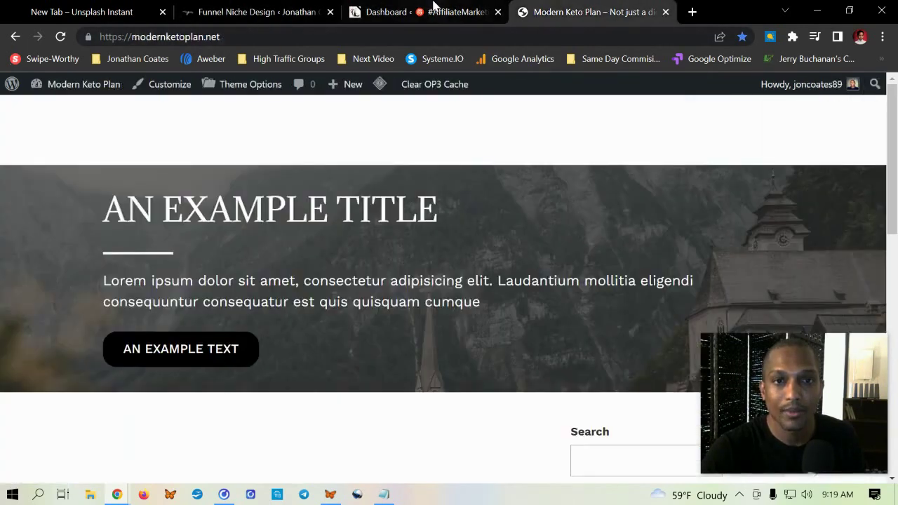
left_click(428, 12)
left_click(608, 12)
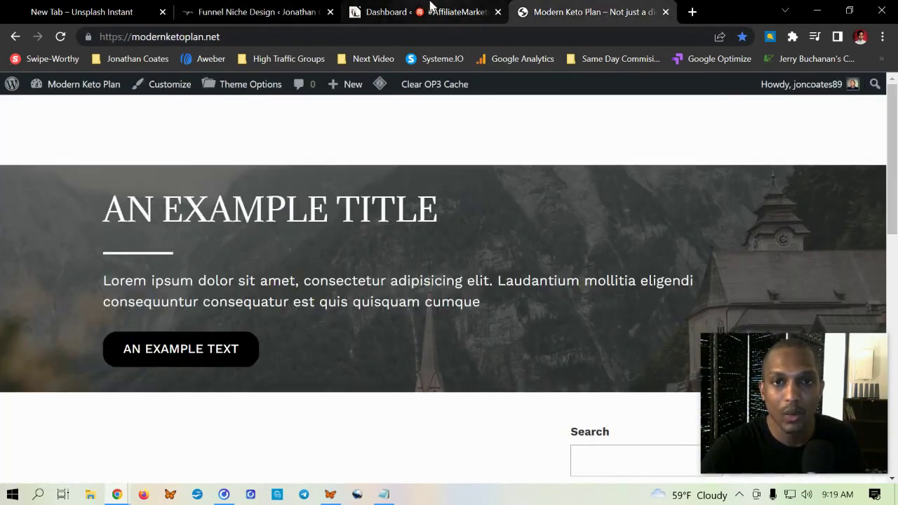
left_click(414, 12)
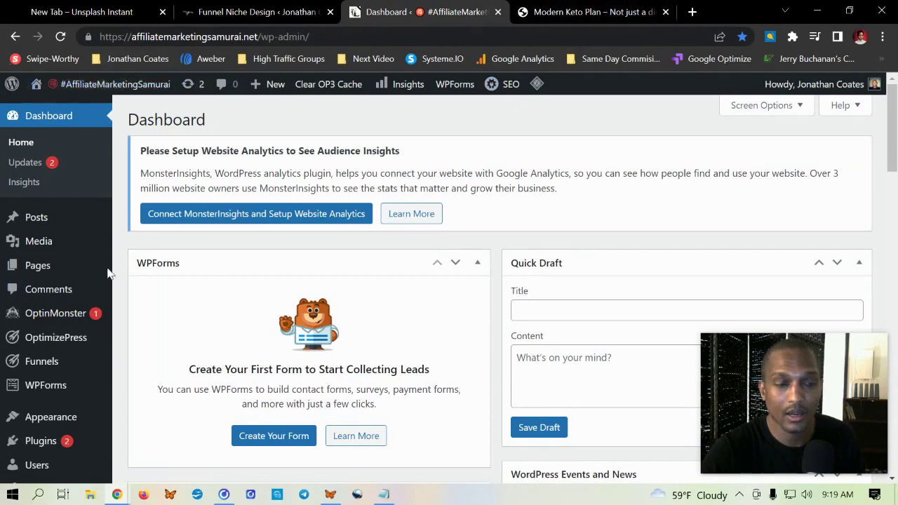
scroll(59, 320, "down", 2)
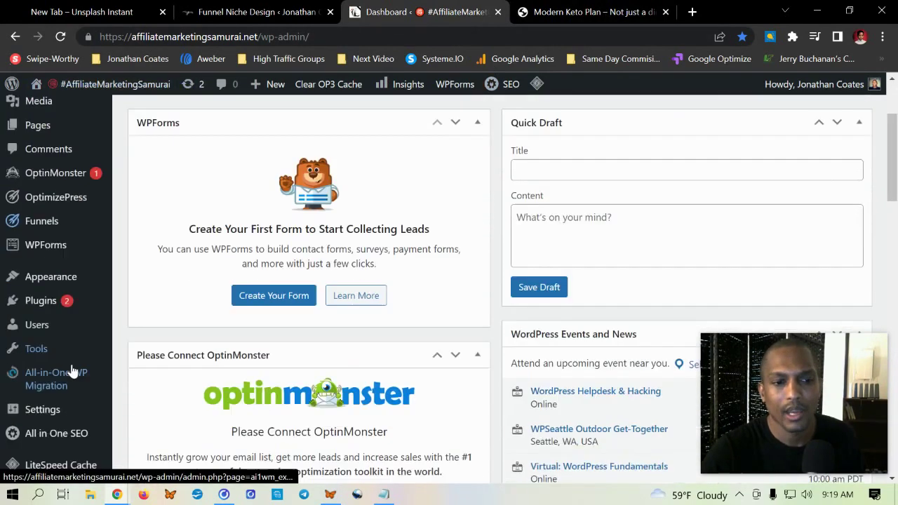
scroll(70, 368, "down", 1)
scroll(28, 421, "down", 2)
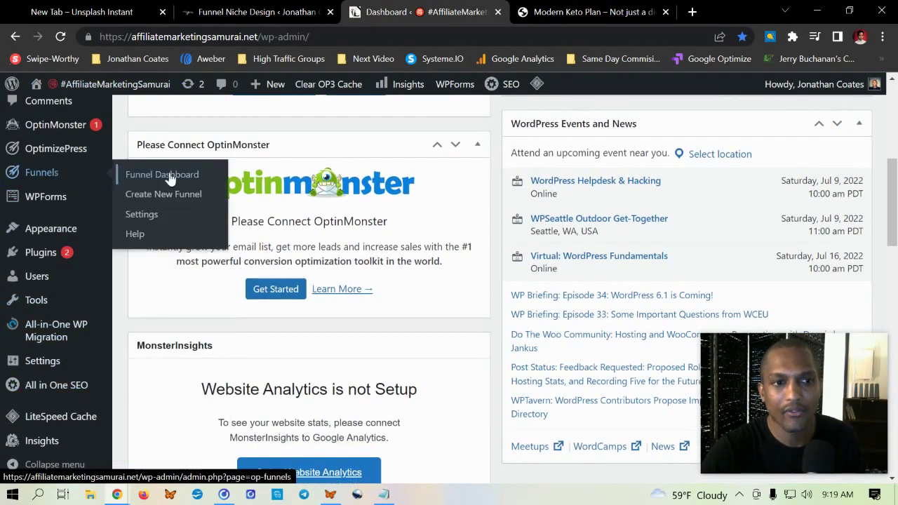
left_click(172, 176)
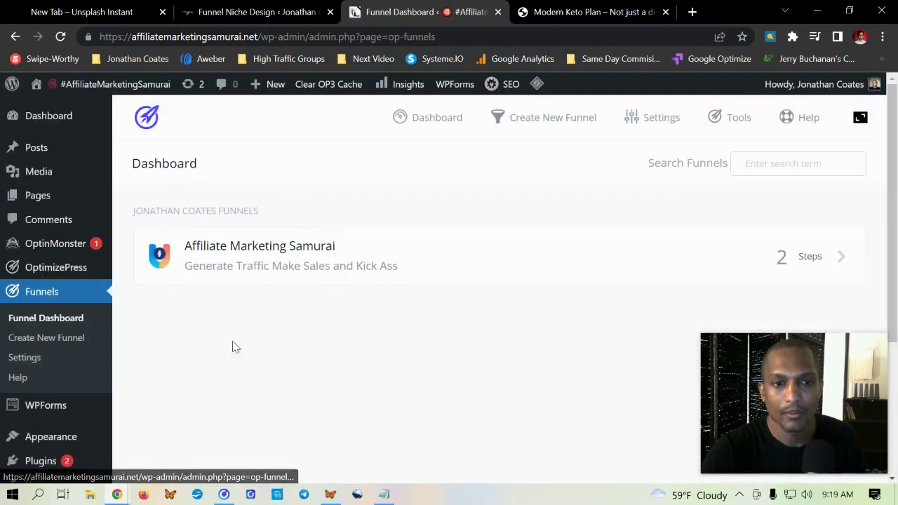
mouse_move(315, 258)
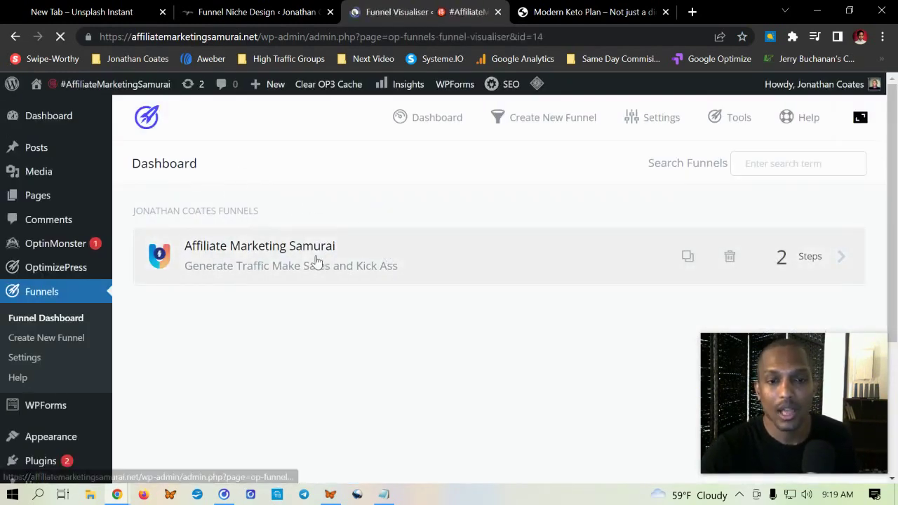
- Pick the Marketing Subscriber design and view its Landing and Thank You Page steps
left_click(253, 12)
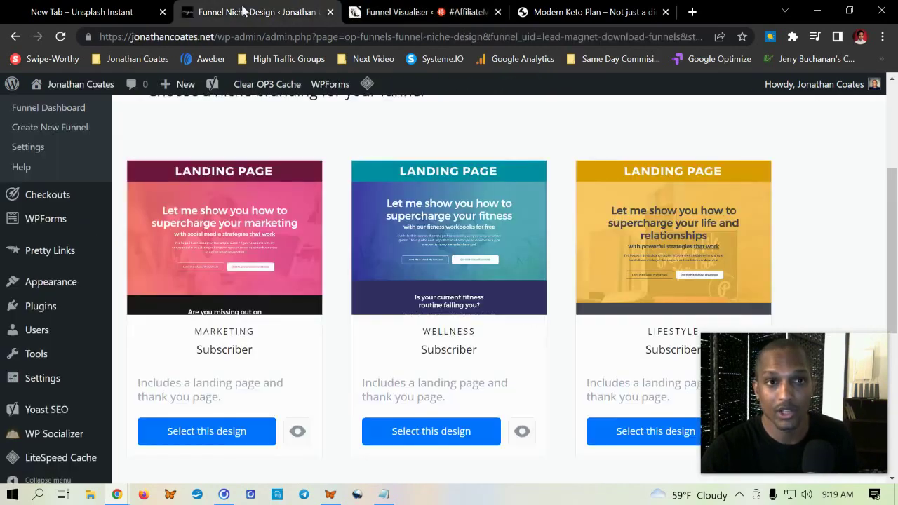
left_click(227, 433)
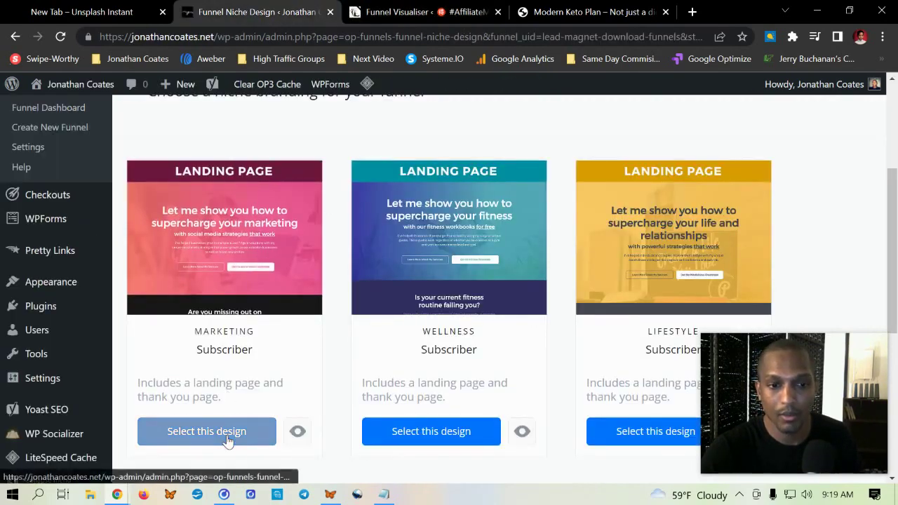
left_click(484, 12)
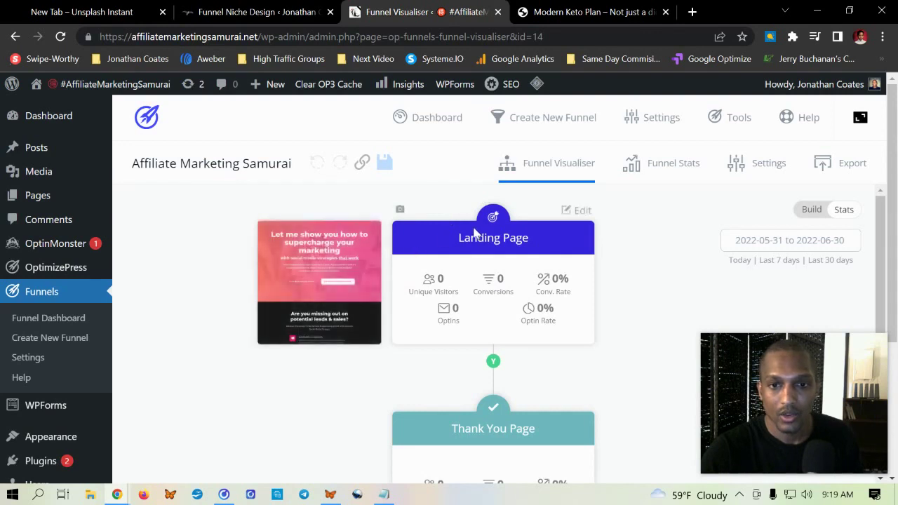
scroll(610, 421, "down", 2)
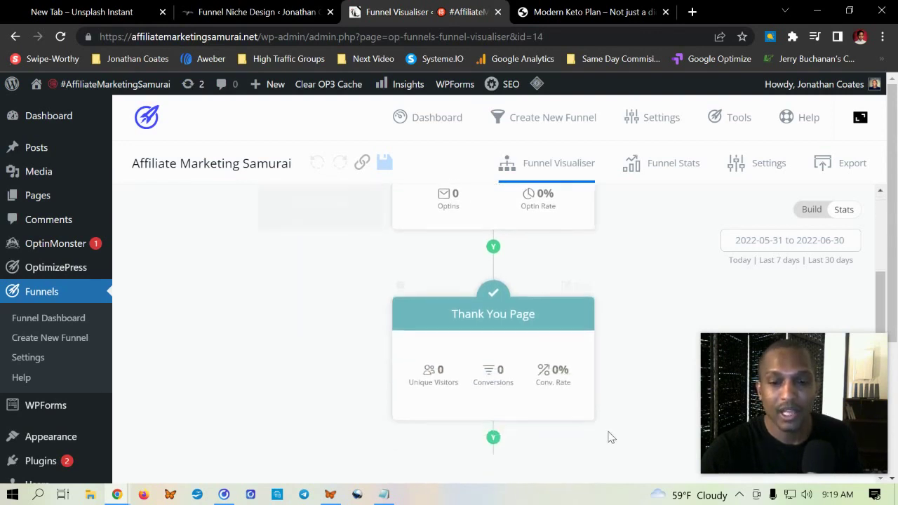
scroll(554, 379, "up", 2)
mouse_move(493, 281)
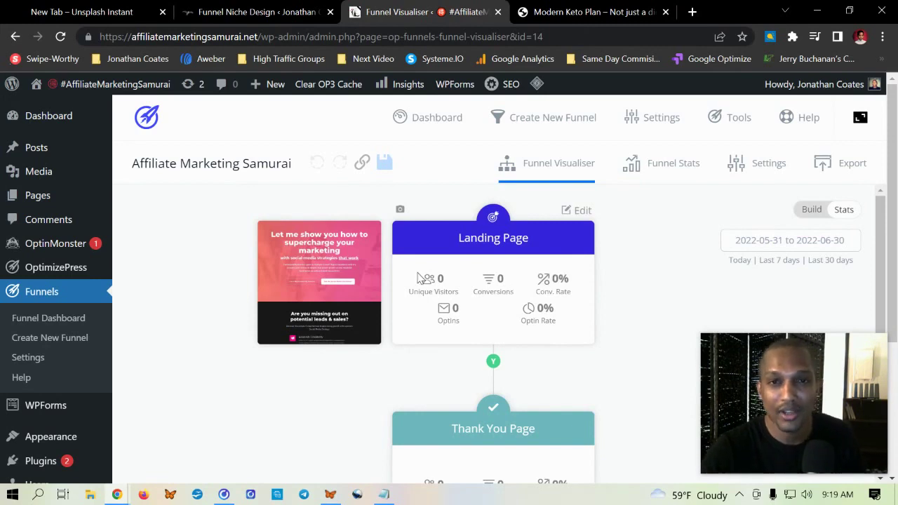
scroll(526, 351, "down", 2)
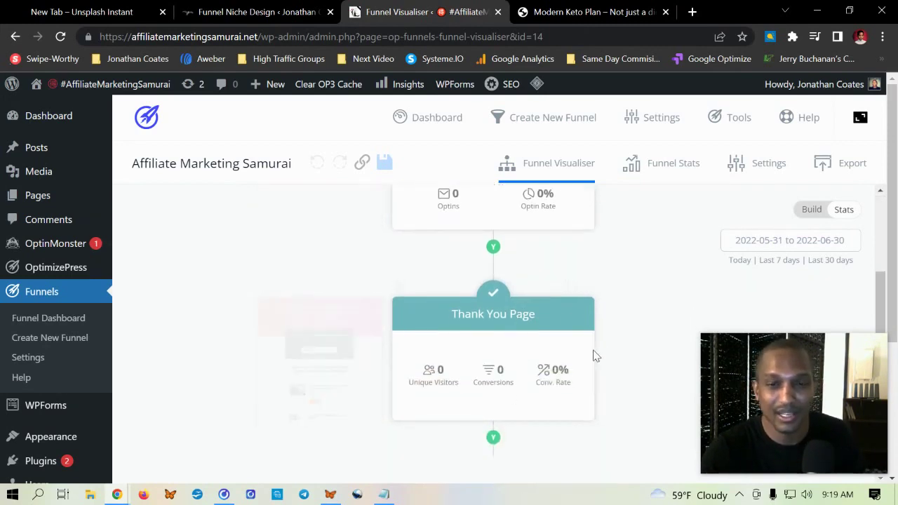
left_click(608, 10)
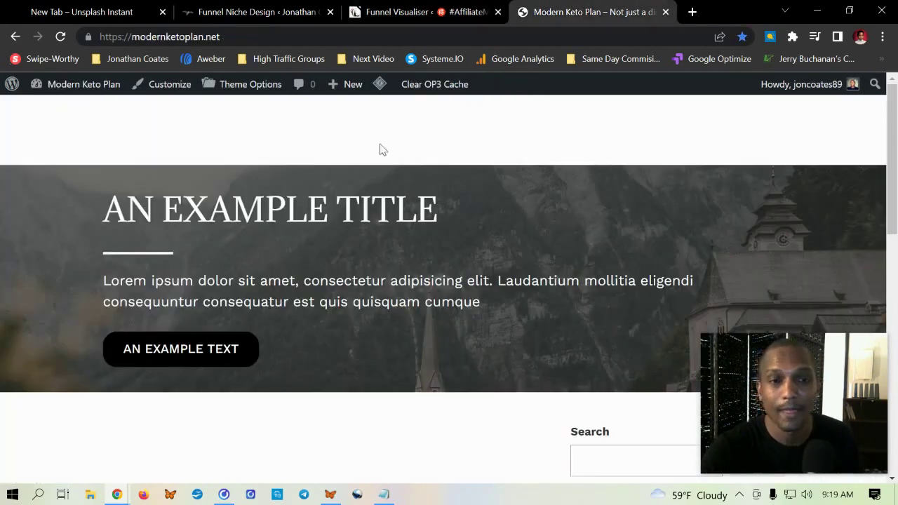
- From the Modern Keto Plan site's Funnel Dashboard, open the Modern Keto Plan funnel's steps
mouse_move(76, 84)
left_click(56, 104)
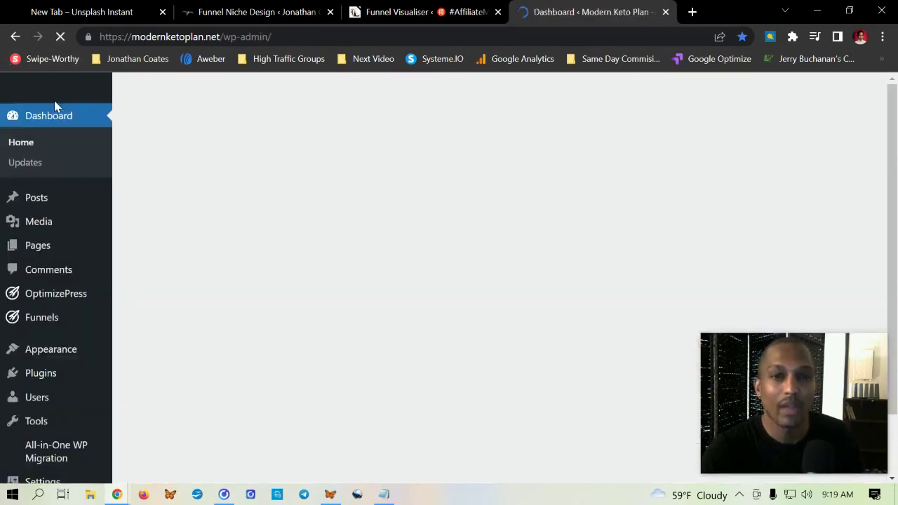
scroll(84, 281, "down", 2)
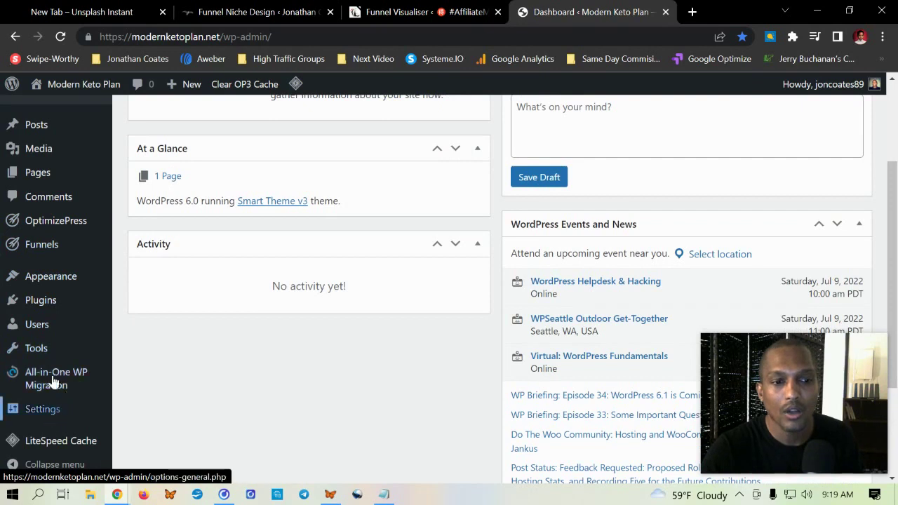
left_click(168, 247)
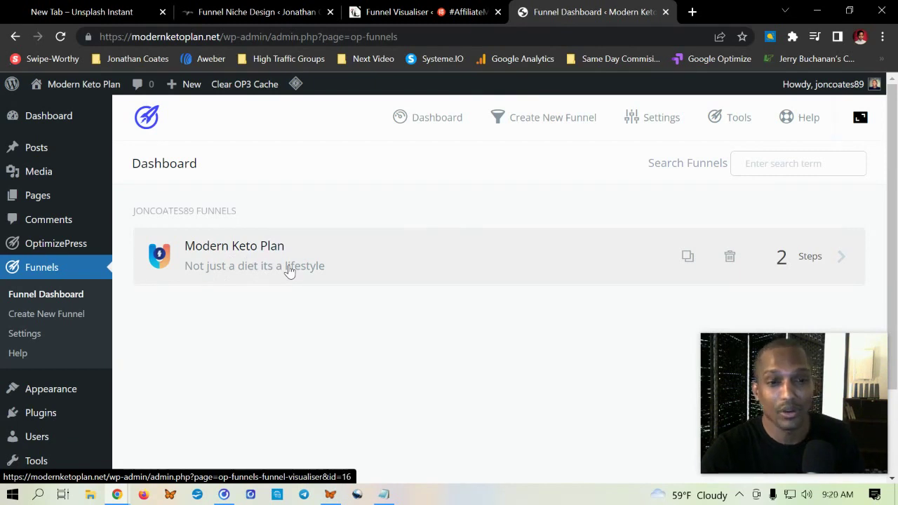
left_click(270, 262)
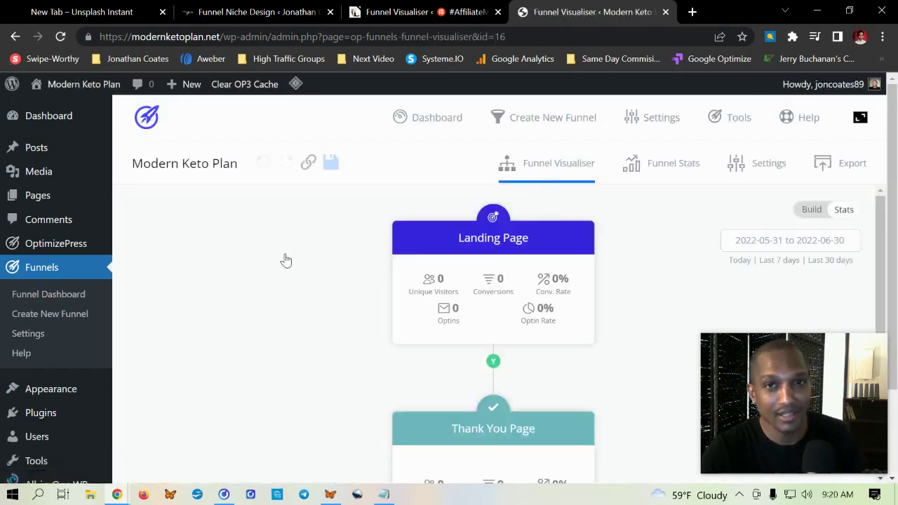
scroll(647, 368, "down", 2)
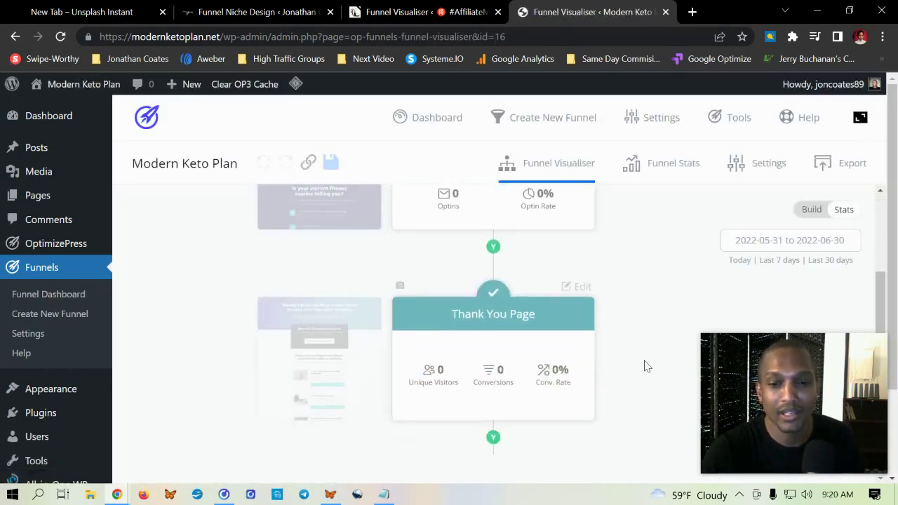
scroll(565, 269, "up", 2)
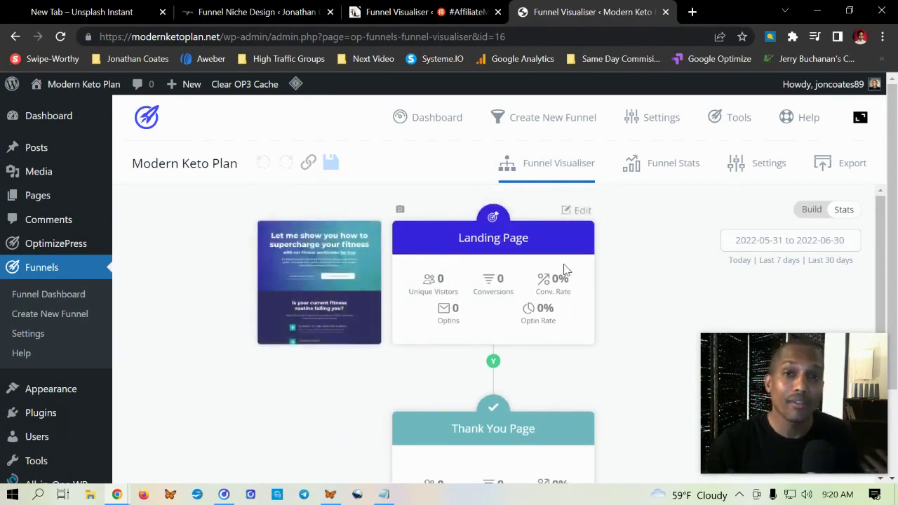